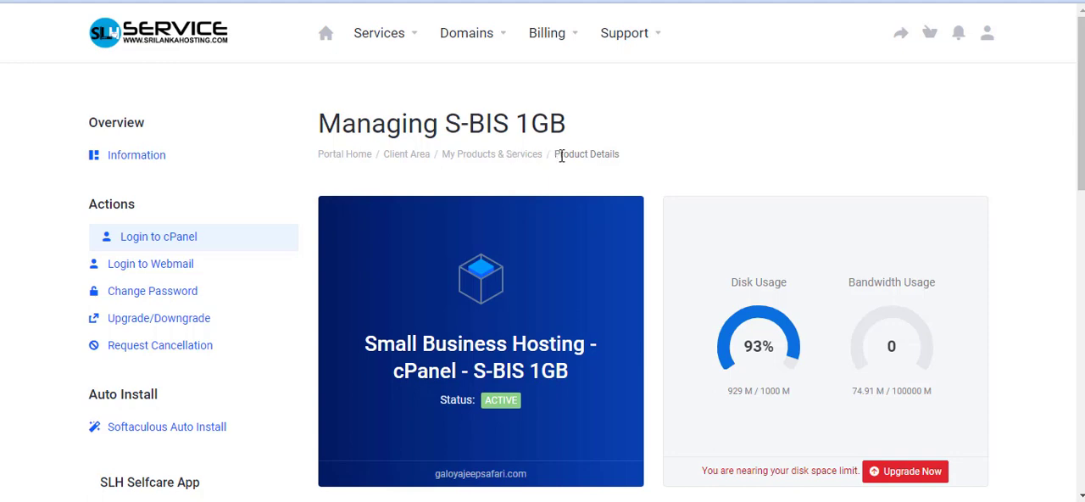
- Review the S-BIS 1GB hosting product page, including its linked domain, usage figures and quick shortcuts
scroll(561, 156, "down", 1)
scroll(563, 288, "down", 2)
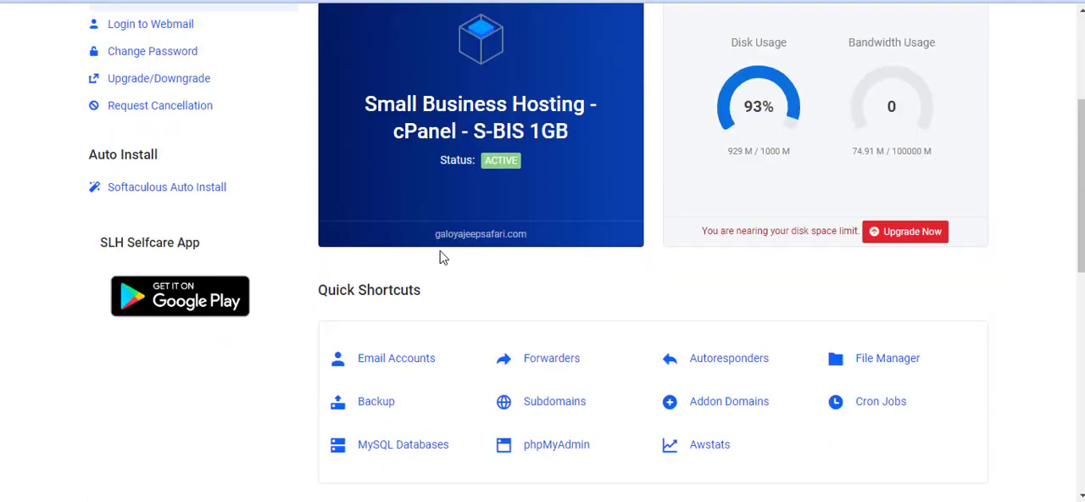
left_click_drag(441, 237, 558, 142)
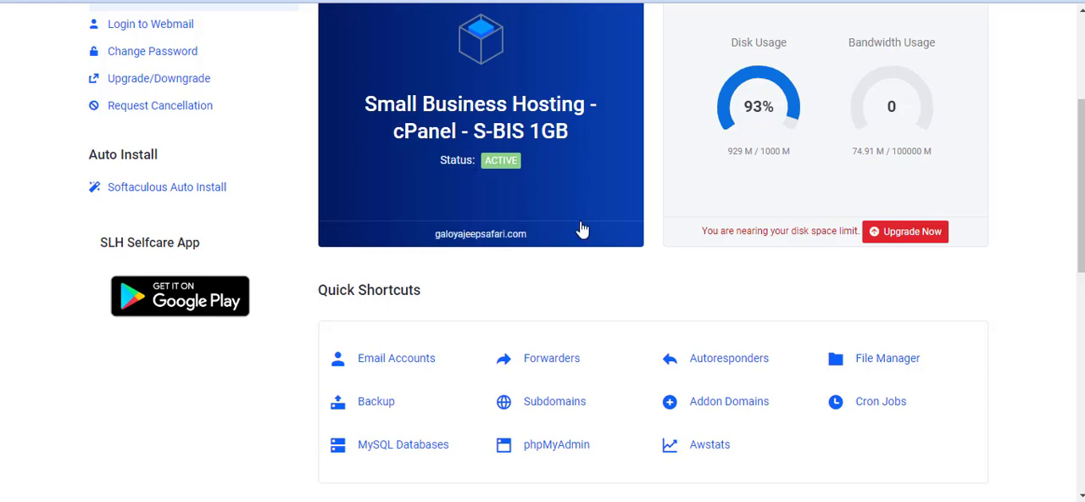
scroll(578, 229, "up", 2)
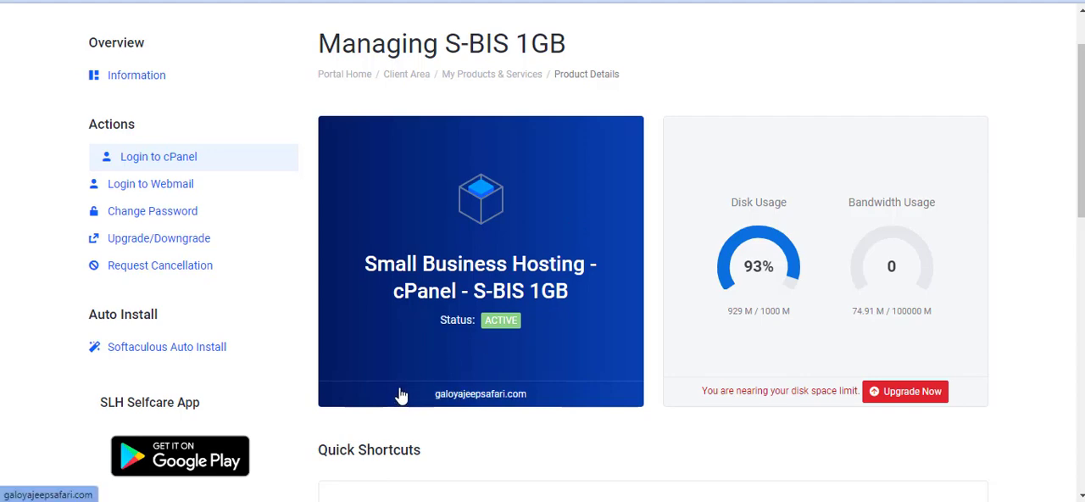
scroll(460, 240, "down", 2)
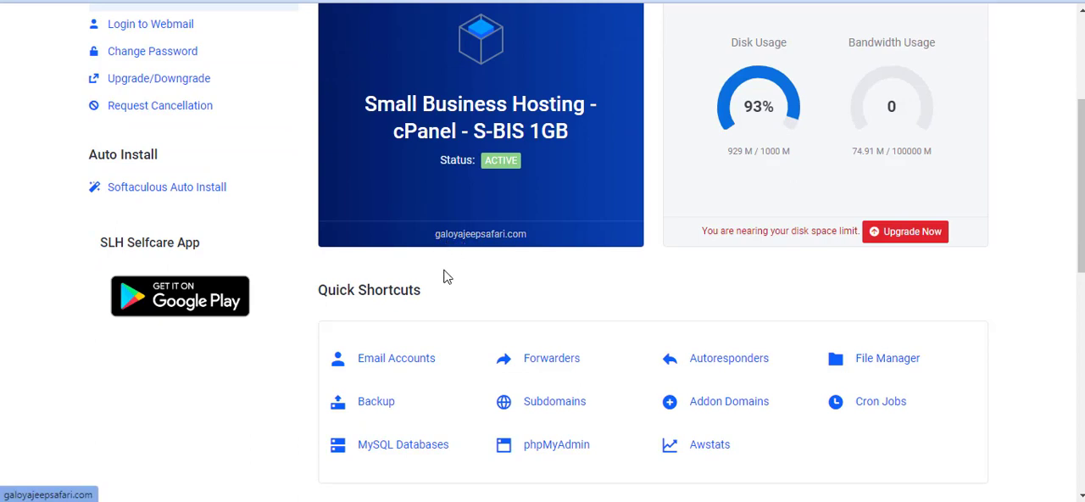
scroll(430, 300, "up", 1)
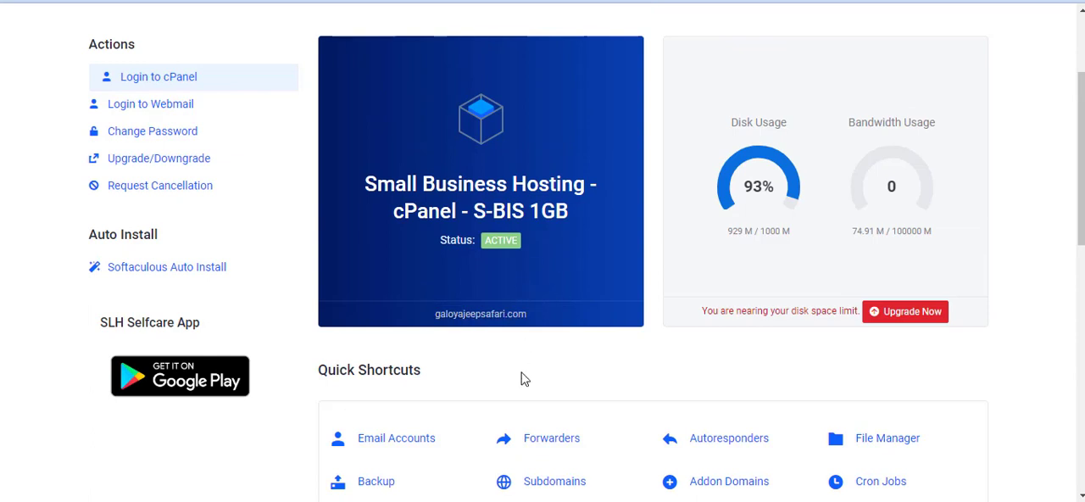
- Switch to the Notepad note and highlight the main domain galoyajeepsafari.com and the example subdomain demo.galoyajeepsafari.com
left_click(499, 500)
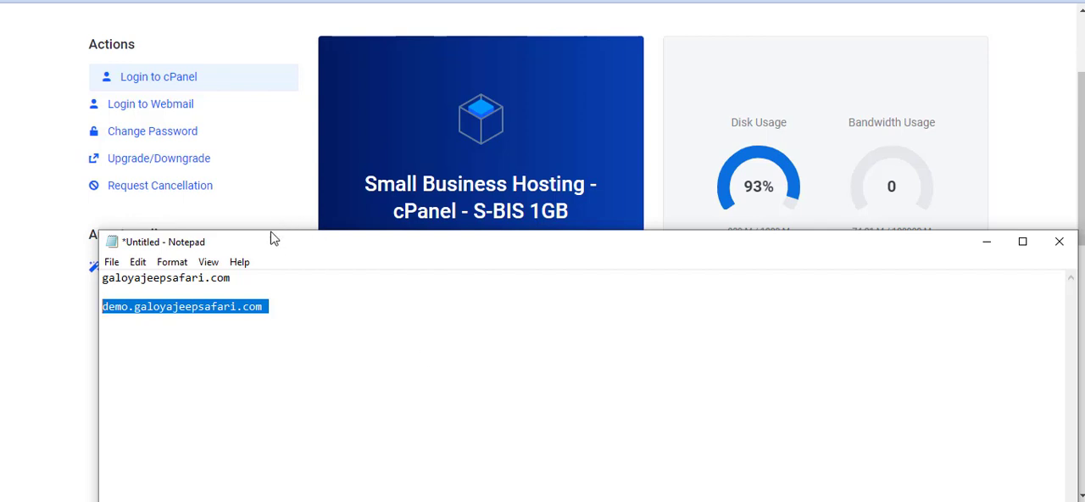
left_click_drag(272, 239, 269, 44)
left_click(245, 82)
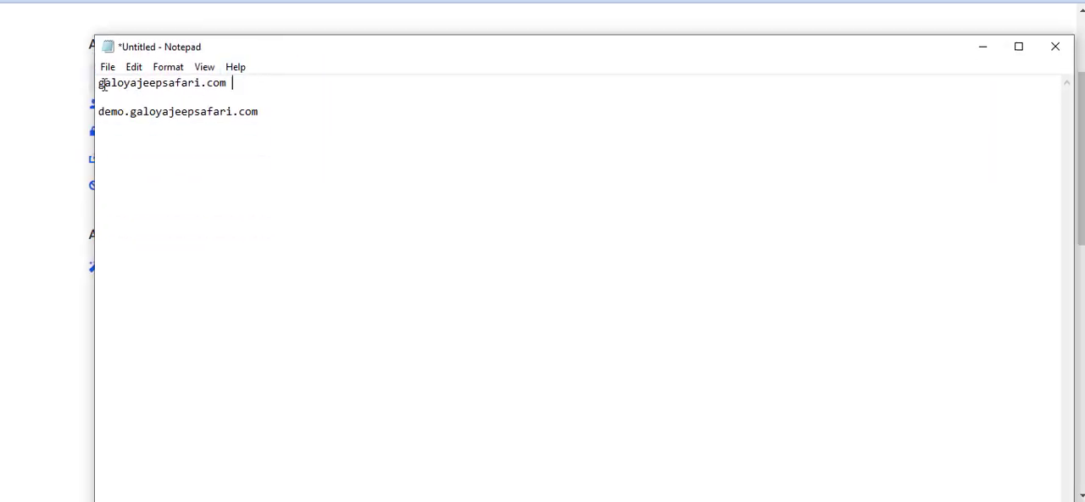
left_click_drag(102, 85, 238, 83)
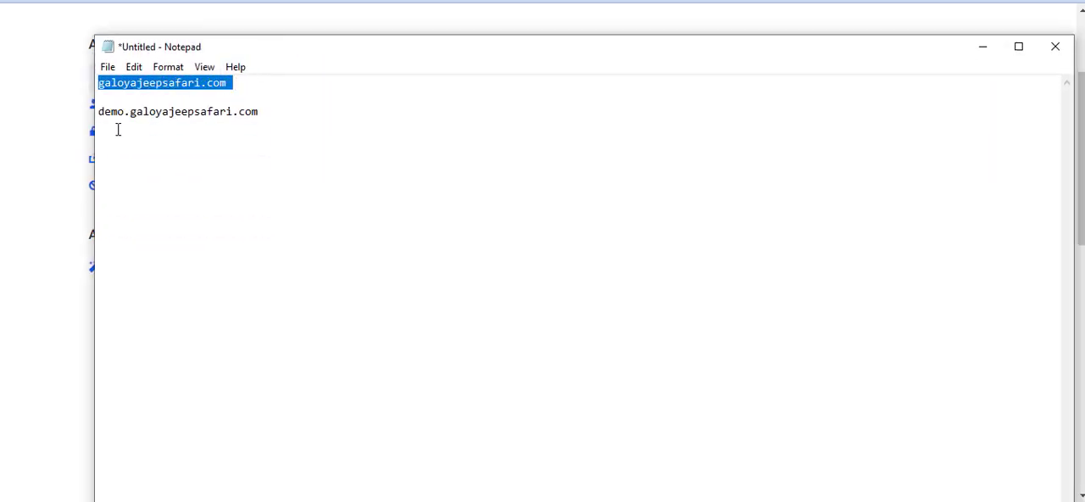
left_click_drag(99, 111, 274, 111)
- Add a second example subdomain, testing.galoyajeepsafari.com, below the demo line, reusing the copied main domain
left_click(290, 117)
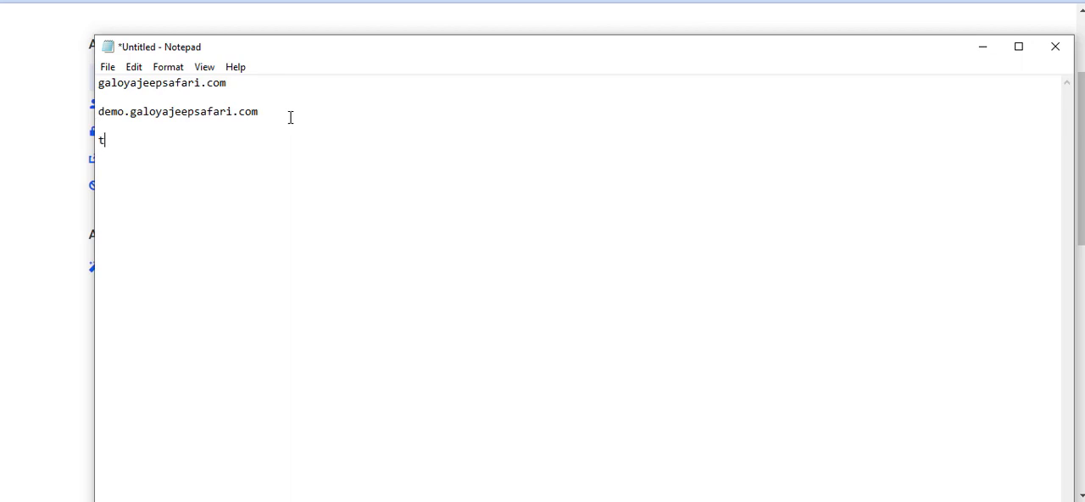
type("tin")
key("BackSpace")
key("BackSpace")
key("BackSpace")
key("BackSpace")
type("esting.ga")
key("BackSpace")
key("BackSpace")
key("BackSpace")
key("BackSpace")
left_click(128, 111)
left_click(320, 126, "shift")
key("ctrl+c")
left_click_drag(149, 141, 170, 141)
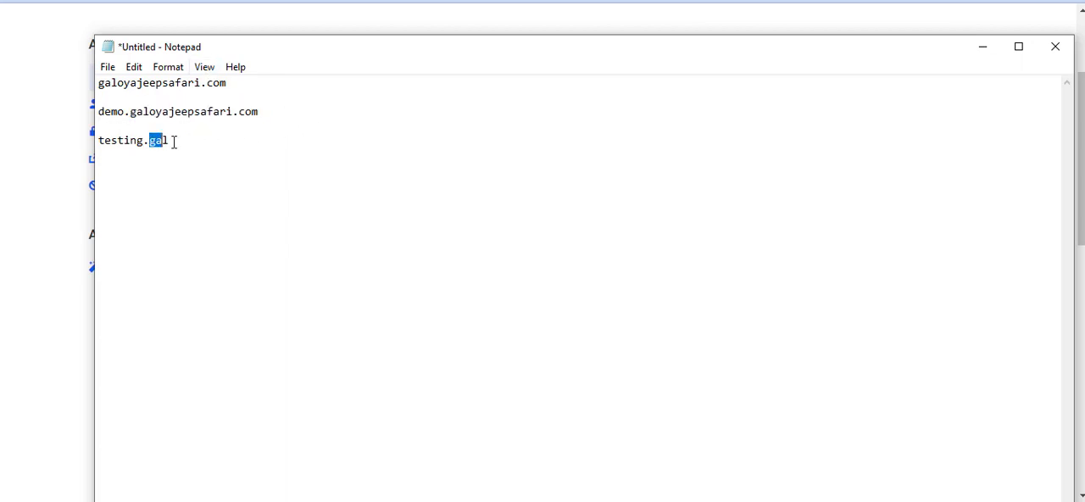
key("ctrl+v")
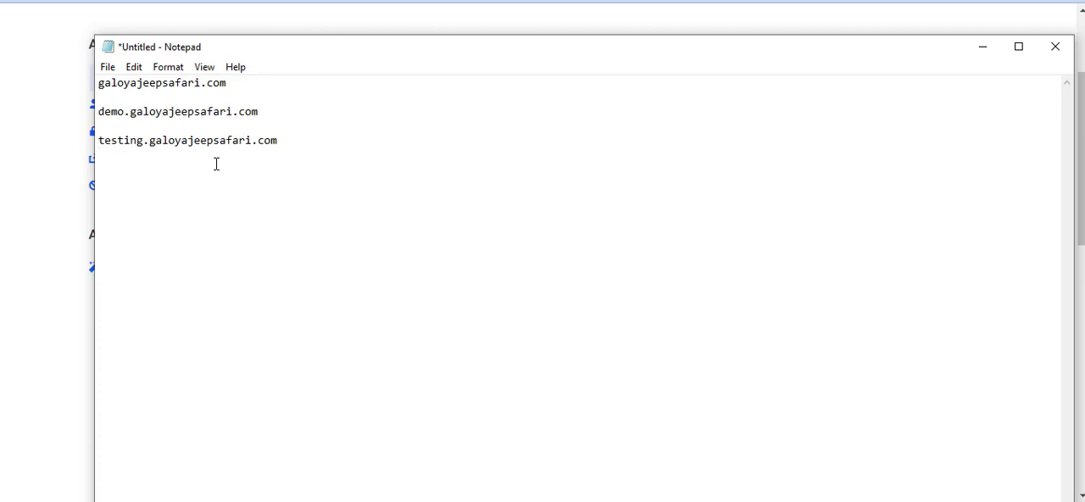
- Compare the two example subdomains with the main domain by highlighting their lines in the note
left_click_drag(99, 109, 321, 141)
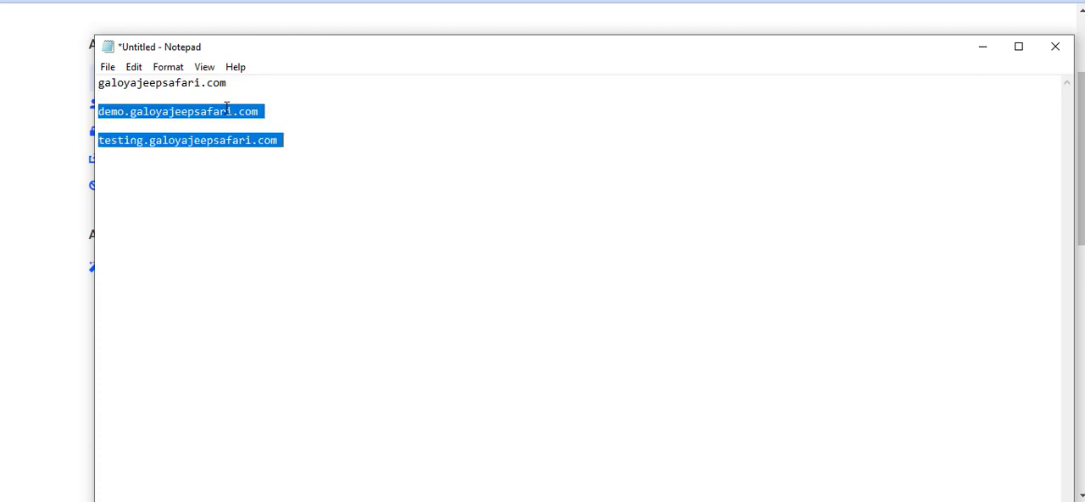
left_click_drag(242, 83, 101, 88)
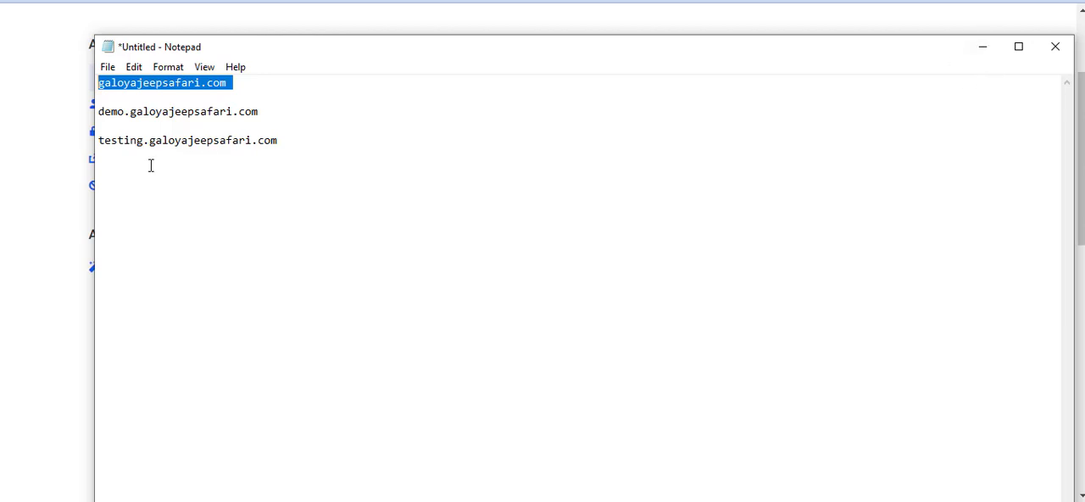
left_click(245, 84)
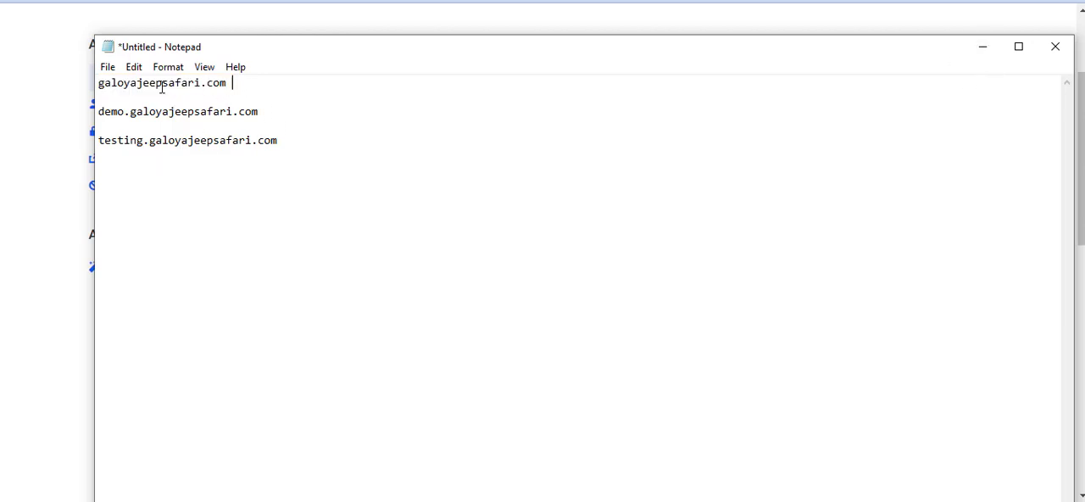
left_click_drag(231, 86, 106, 84)
left_click(245, 84)
left_click(273, 114)
left_click(290, 141)
- Return to the hosting product page and log in to cPanel for the S-BIS 1GB account
left_click(983, 48)
scroll(437, 135, "up", 2)
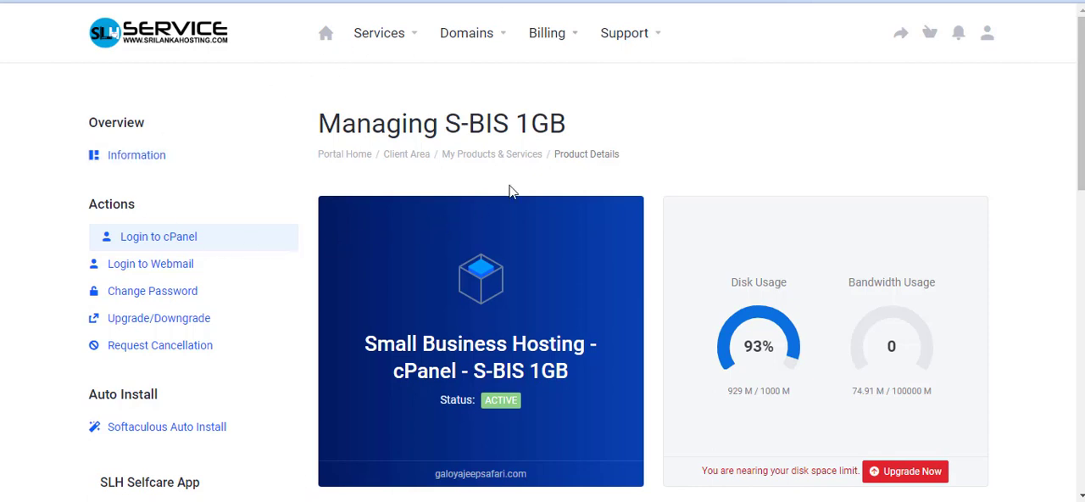
scroll(423, 170, "down", 1)
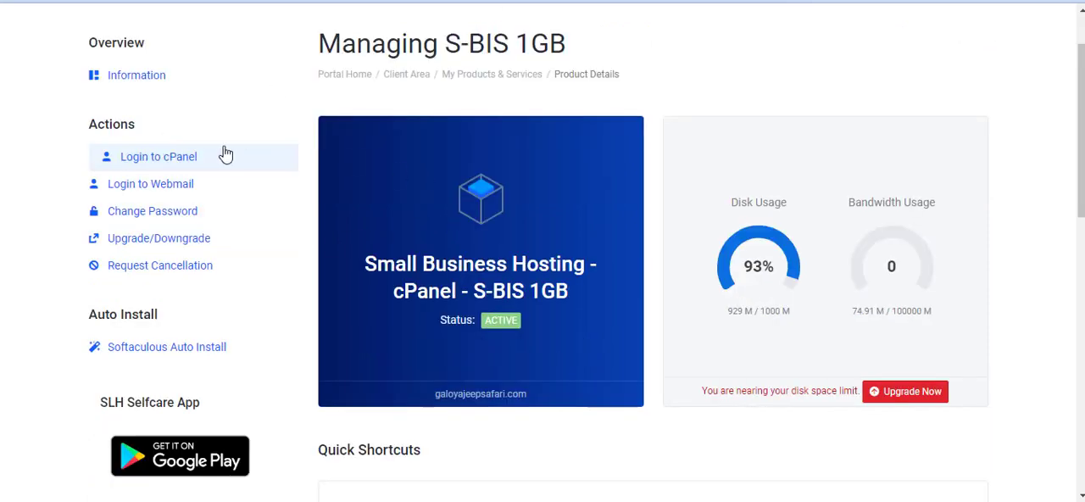
left_click(169, 159)
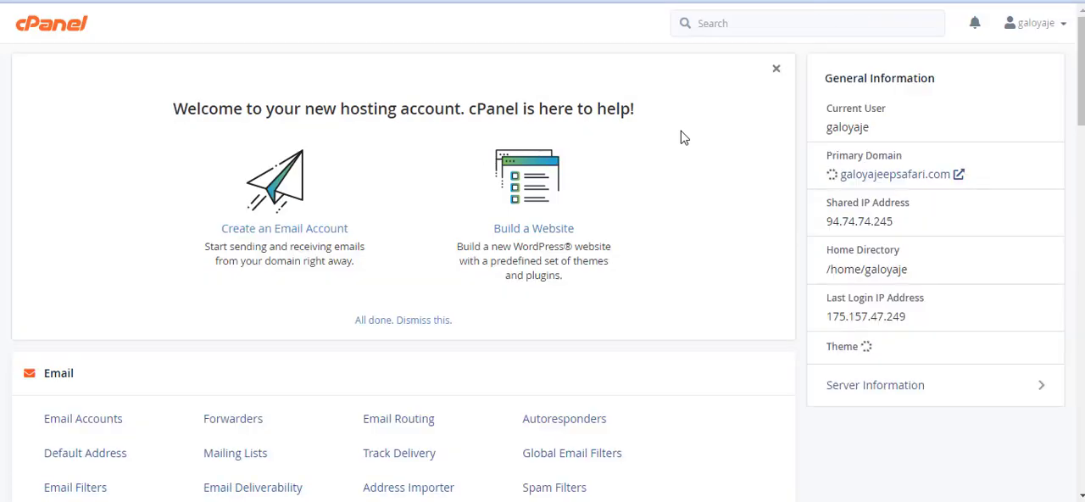
- Search the cPanel tools for "sub" and open the Subdomains page
scroll(783, 173, "down", 2)
scroll(783, 173, "down", 1)
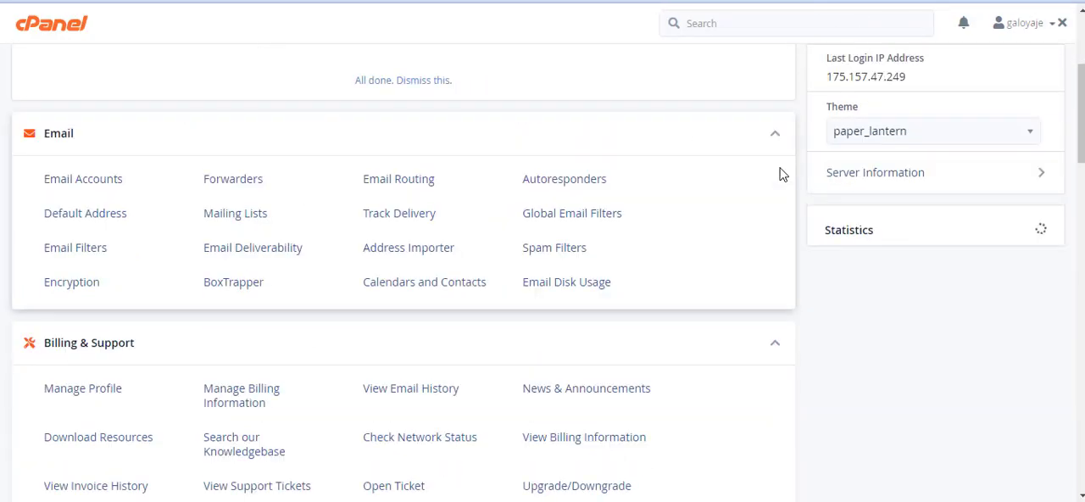
scroll(779, 172, "up", 3)
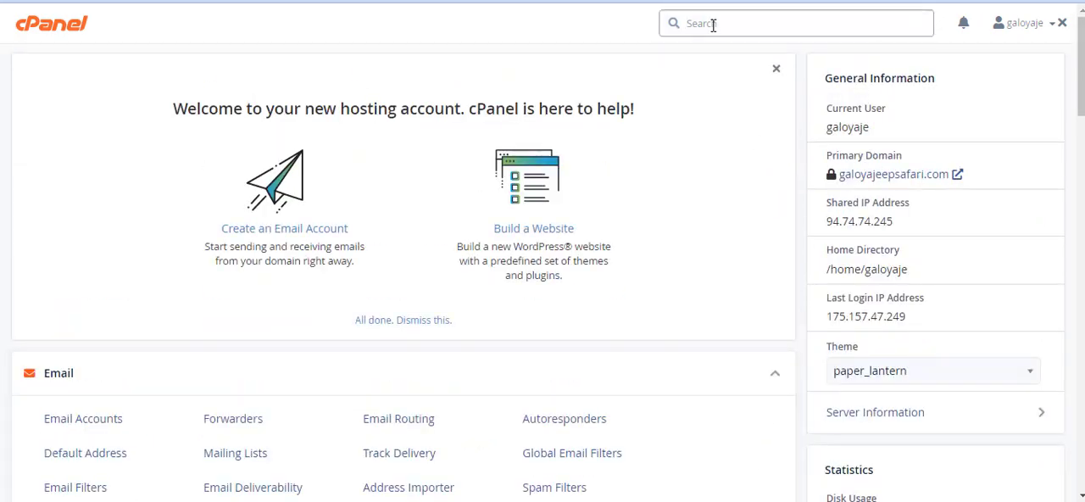
type("sub")
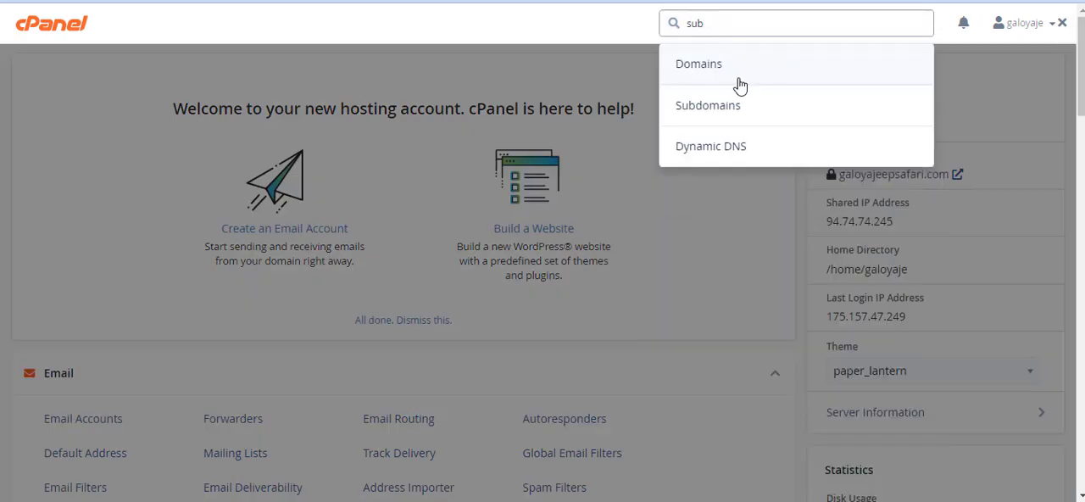
left_click(729, 109)
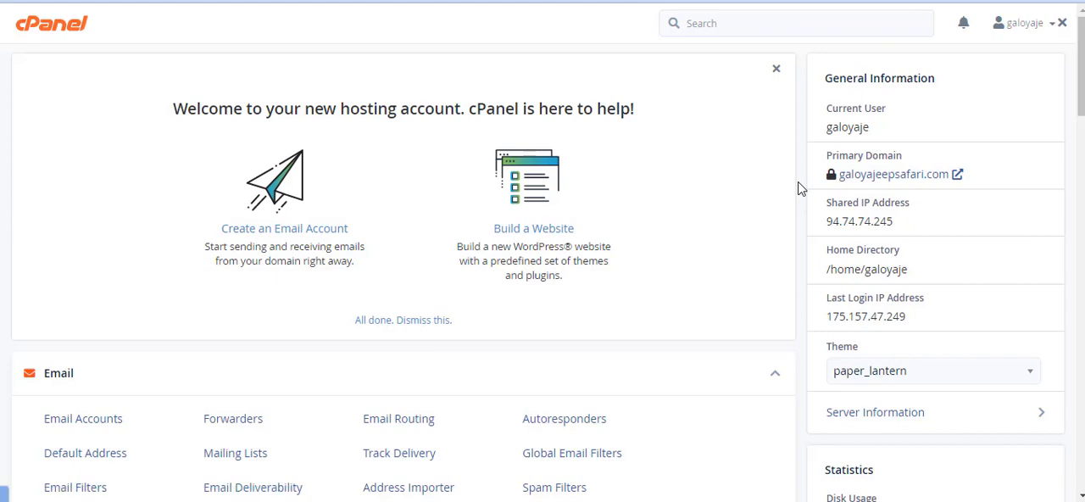
scroll(395, 218, "down", 2)
scroll(438, 263, "up", 2)
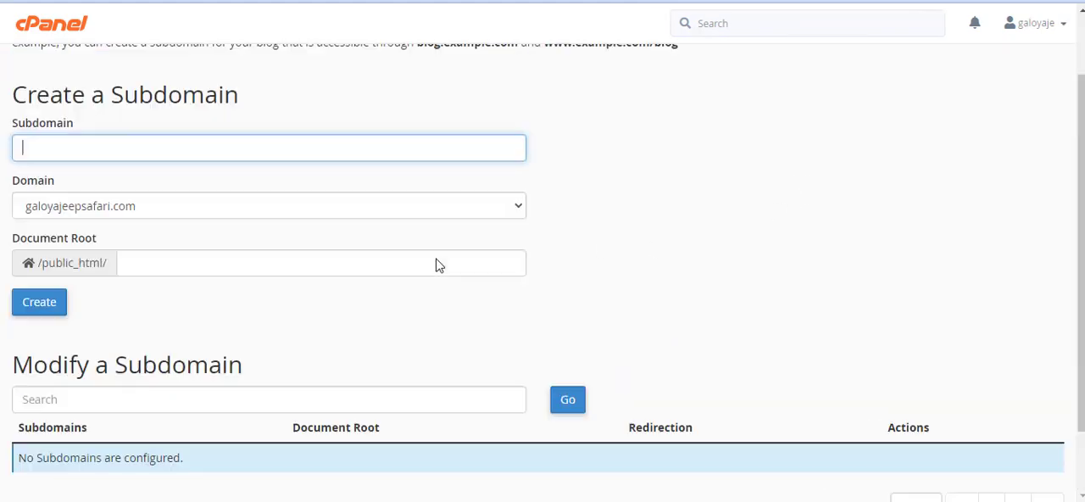
- Return to the cPanel home page and open Subdomains from the Domains section
left_click(44, 27)
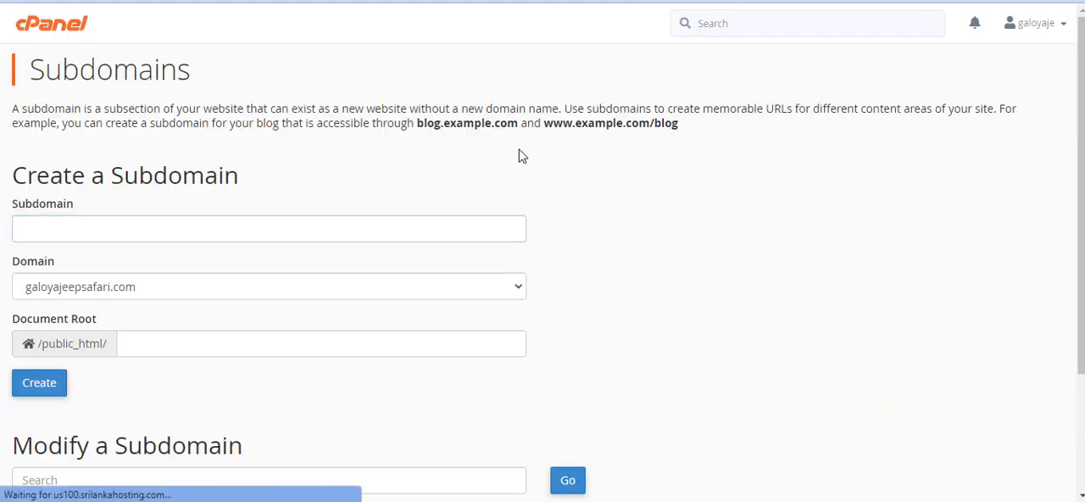
scroll(539, 219, "down", 4)
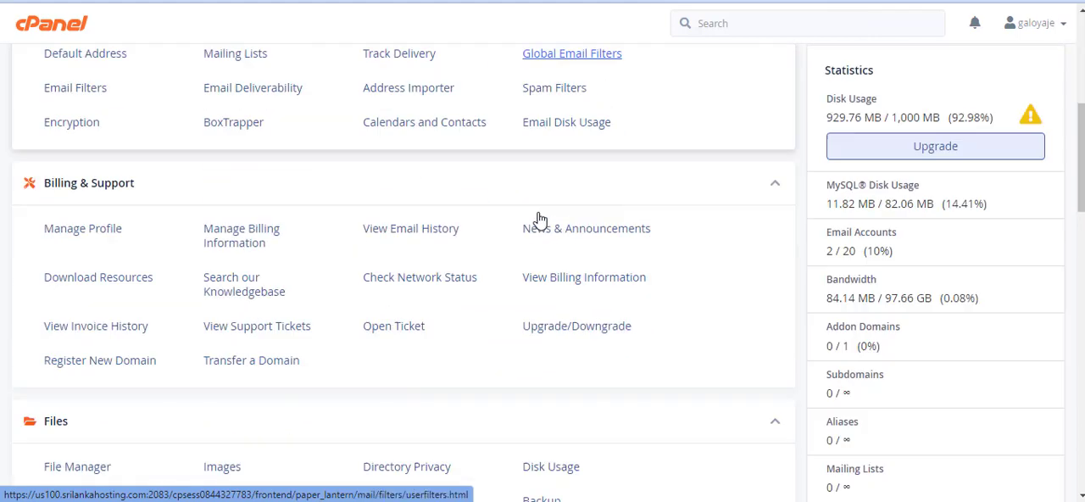
scroll(334, 237, "down", 6)
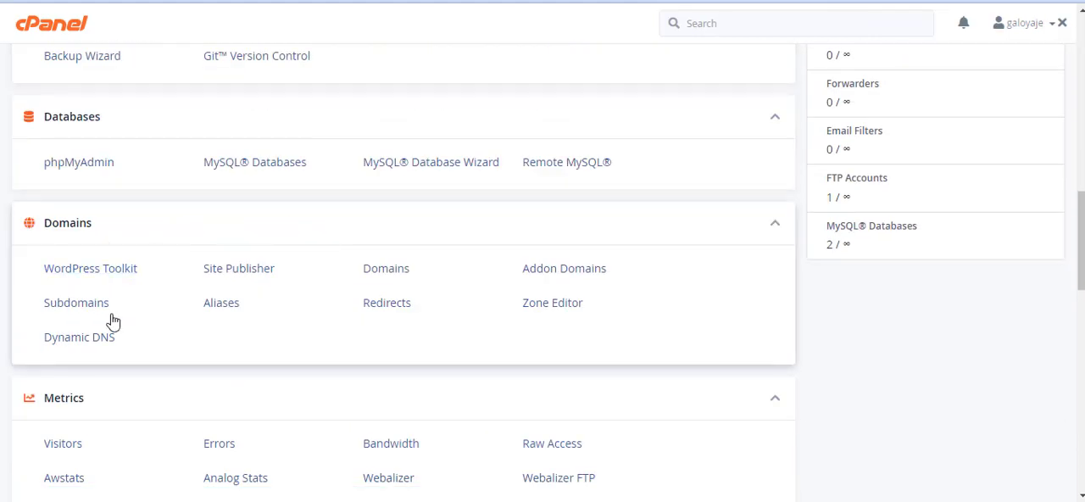
left_click(70, 312)
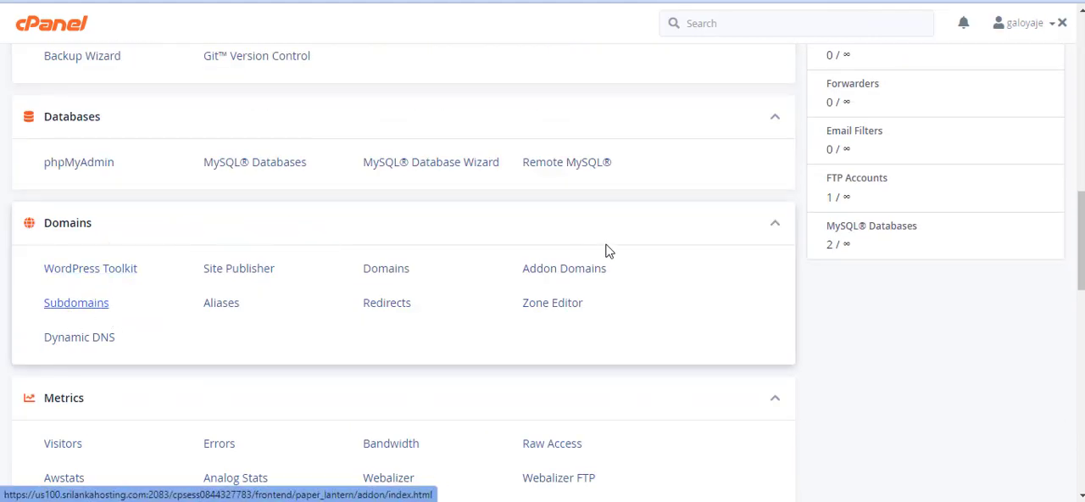
- Create the subdomain demo under galoyajeepsafari.com with the document root /public_html/demo
scroll(475, 237, "down", 2)
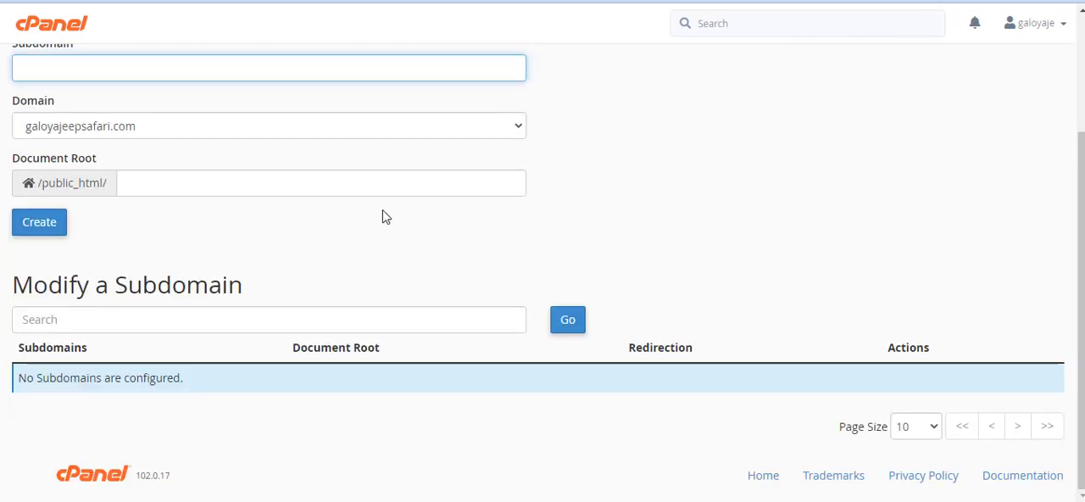
scroll(139, 115, "up", 1)
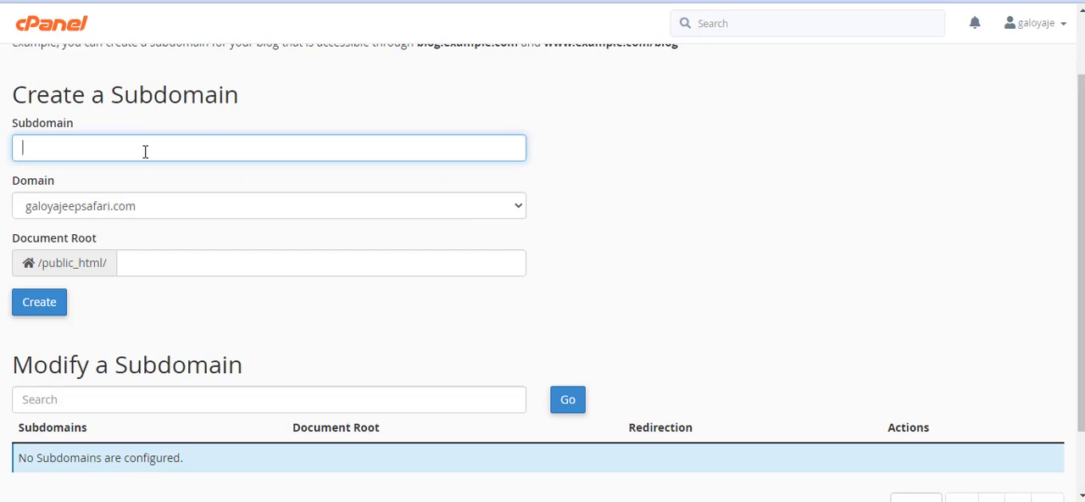
type("demo")
left_click(152, 301)
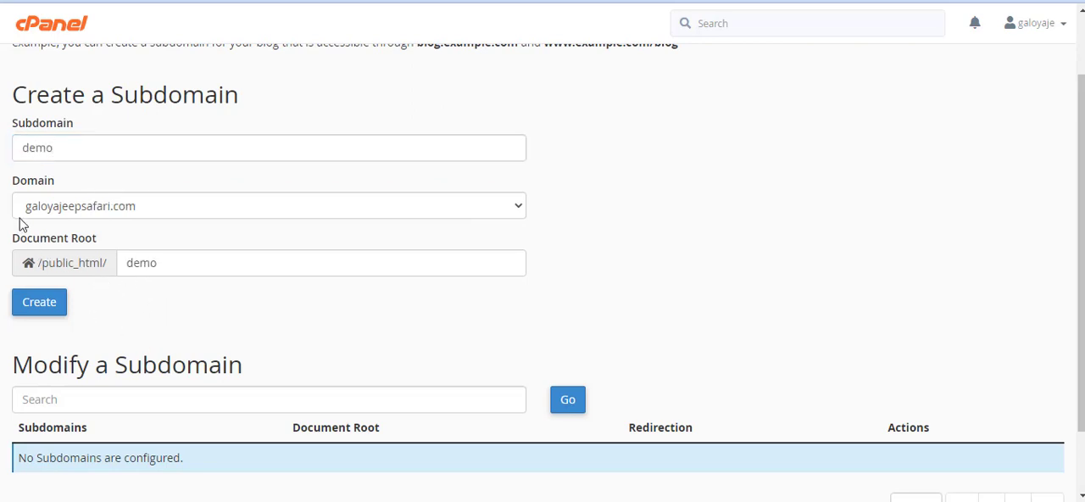
left_click(125, 207)
left_click(122, 205)
left_click(91, 208)
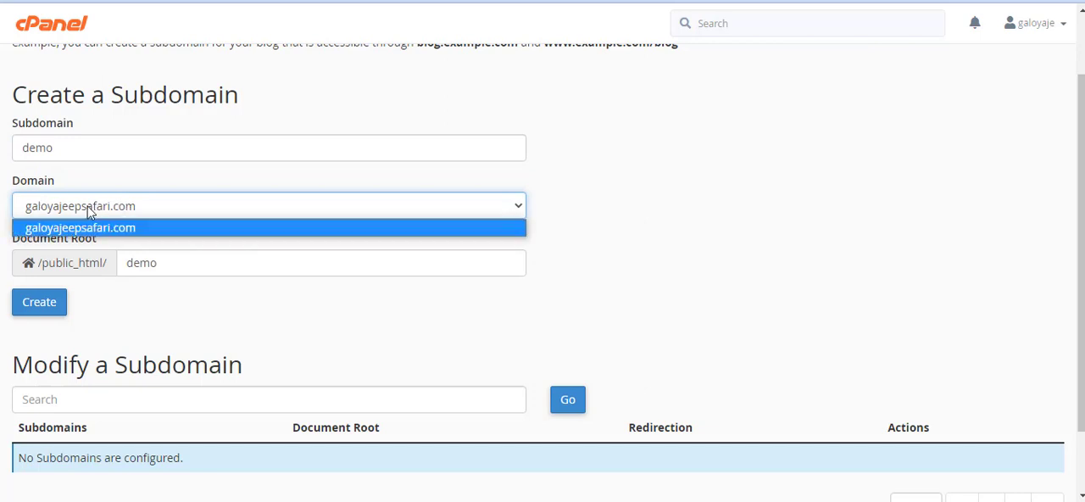
left_click(85, 209)
left_click(84, 212)
left_click(101, 225)
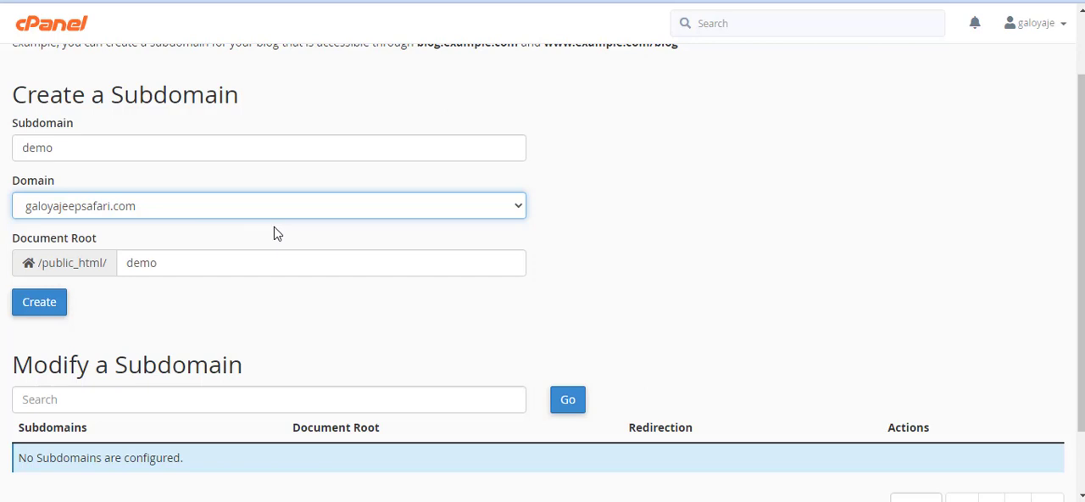
left_click(42, 303)
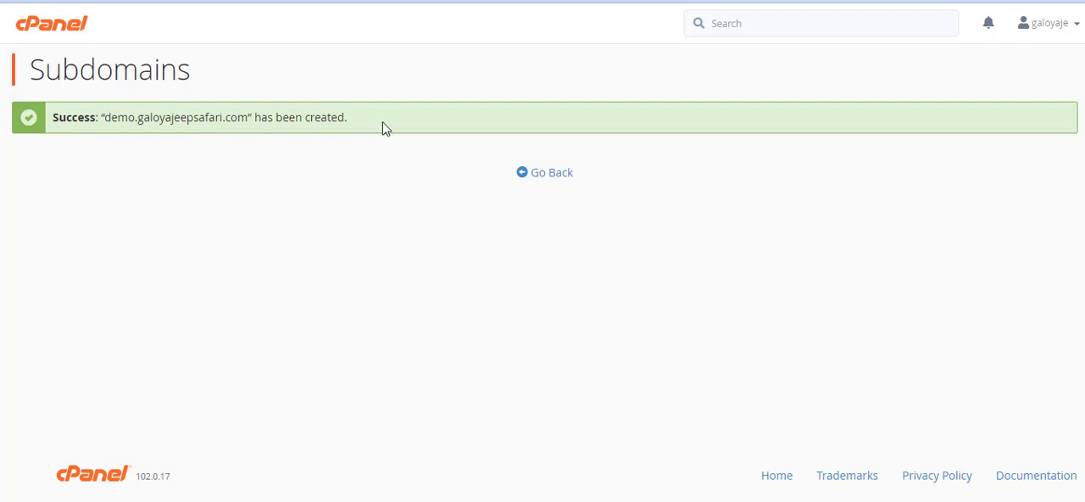
- Visit the created subdomain demo.galoyajeepsafari.com from its address in the success message
left_click_drag(107, 117, 252, 133)
right_click(220, 123)
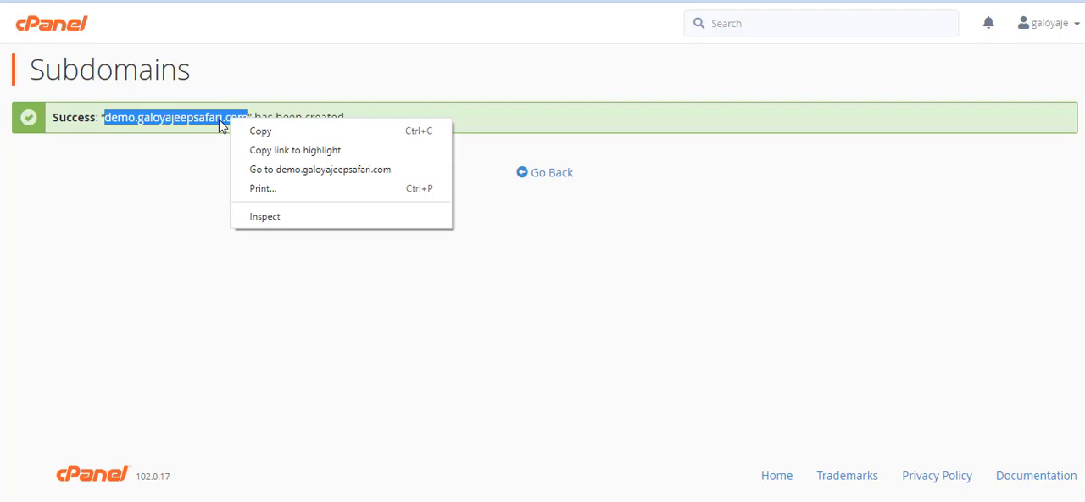
left_click(287, 169)
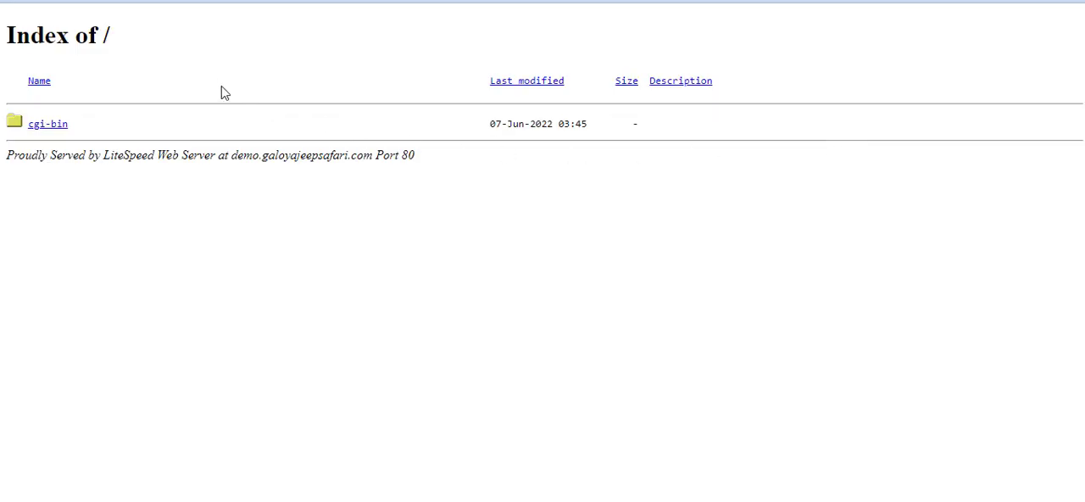
- Examine the directory listing served at demo.galoyajeepsafari.com and return to cPanel
left_click_drag(13, 35, 421, 160)
left_click(421, 160)
left_click(802, 1)
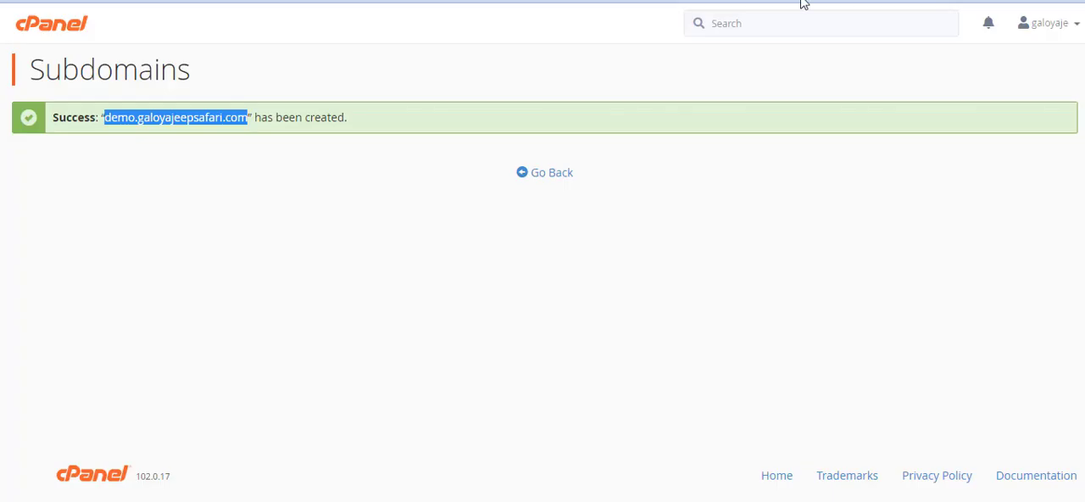
- Search the cPanel tools for "file", open File Manager and go to the public_html/demo folder
left_click(734, 28)
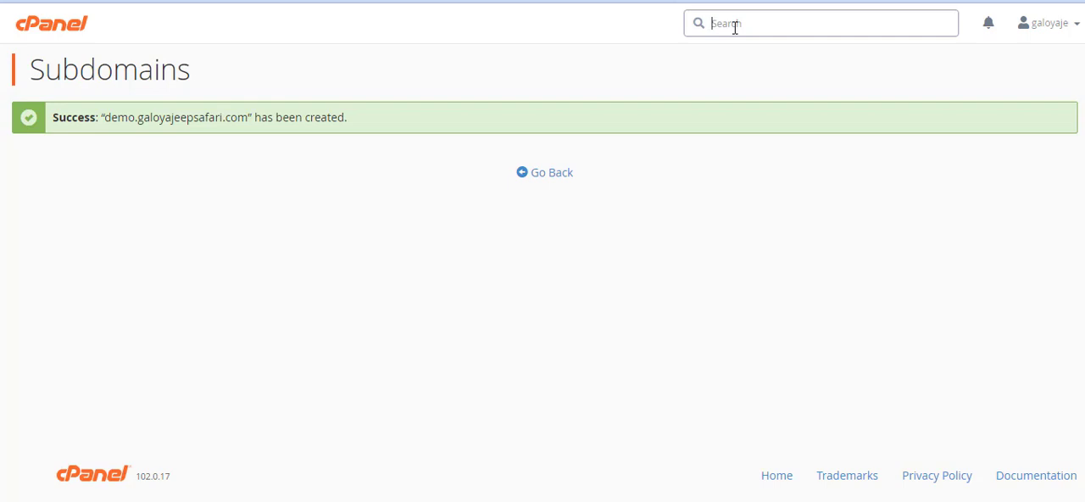
type("file")
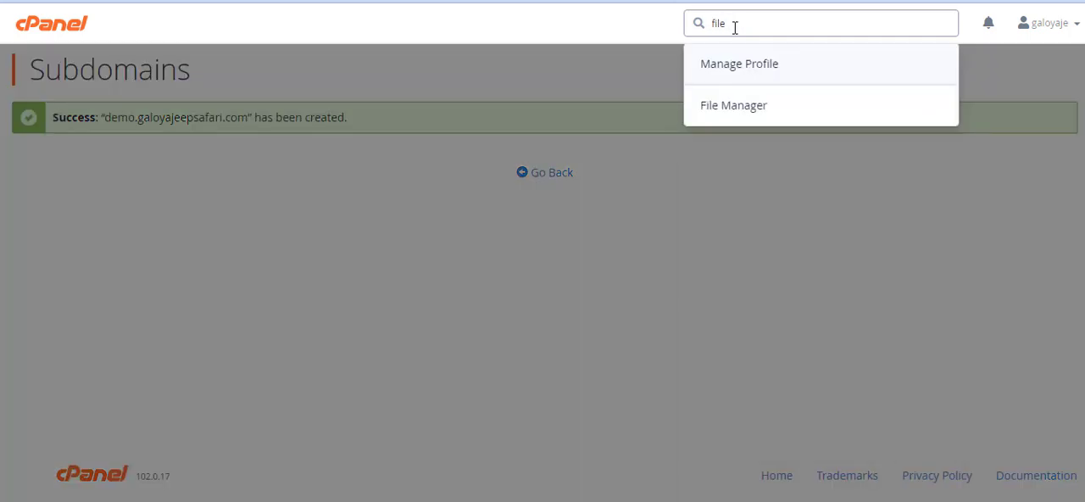
left_click(783, 113)
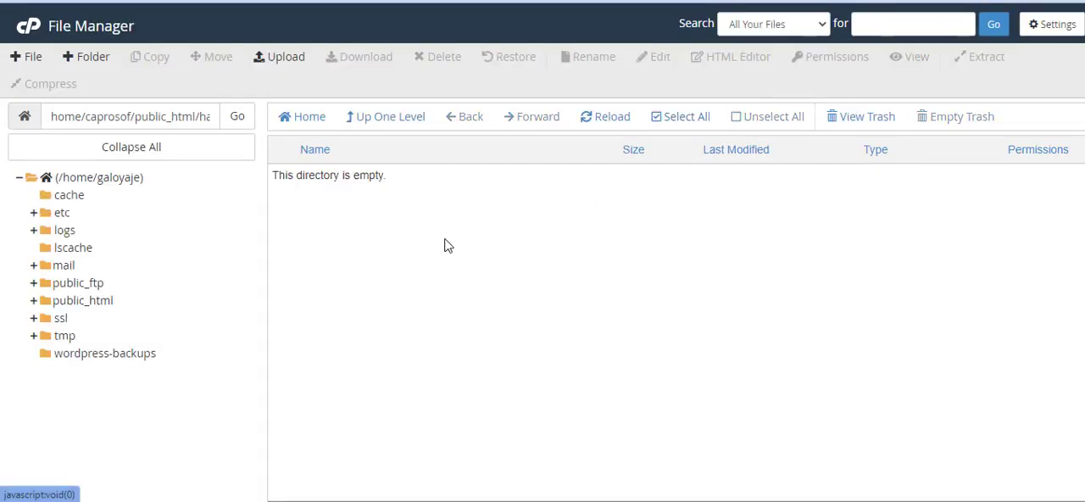
left_click(99, 300)
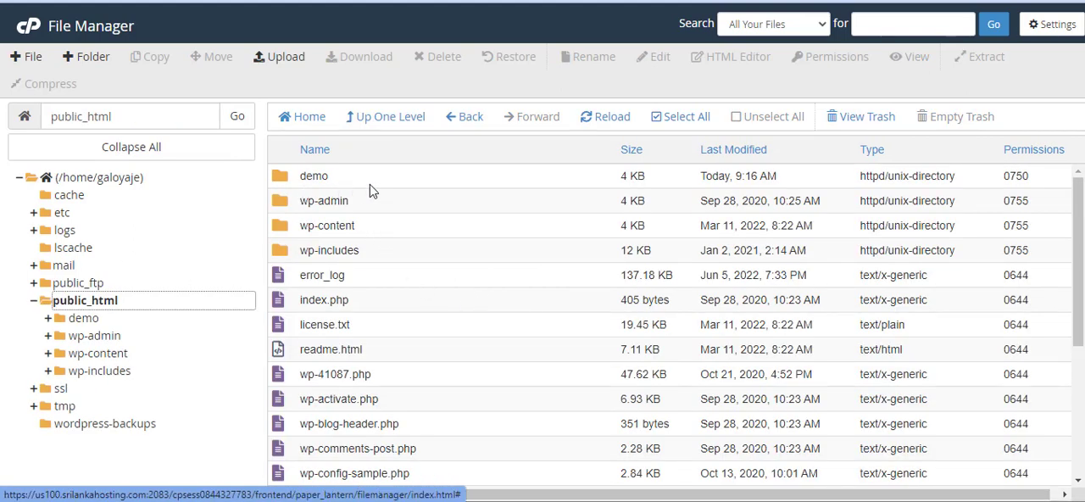
double_click(381, 185)
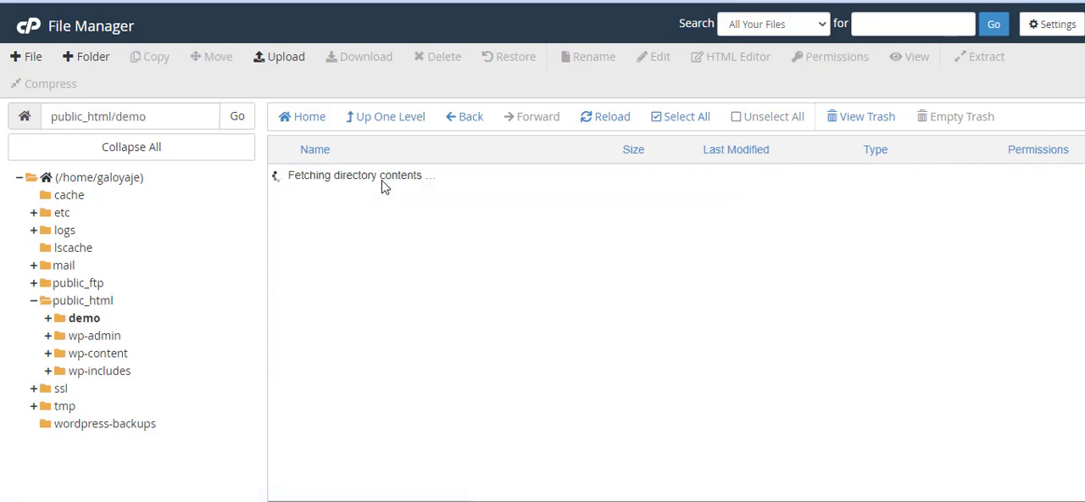
- Create a new file named index.html in /public_html/demo
left_click(32, 57)
type("index.html")
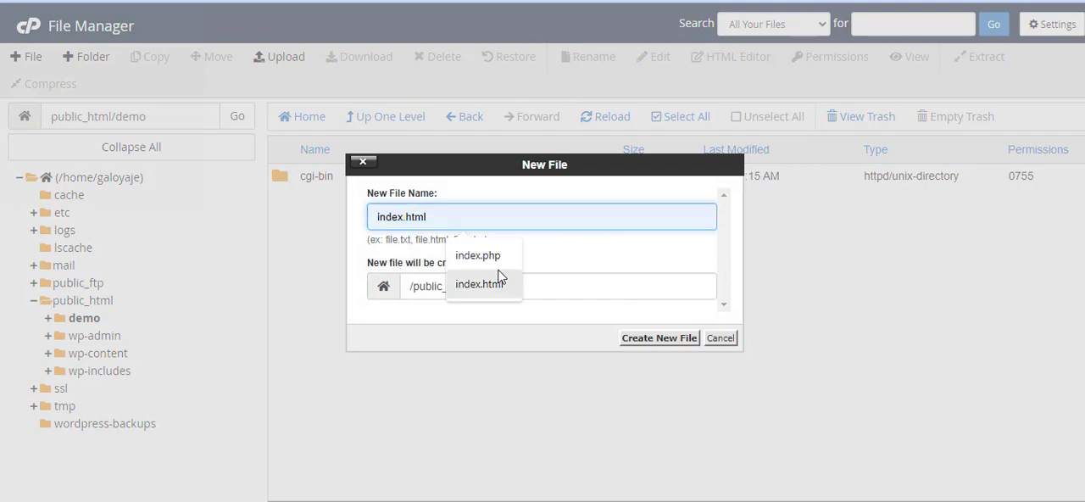
left_click(497, 279)
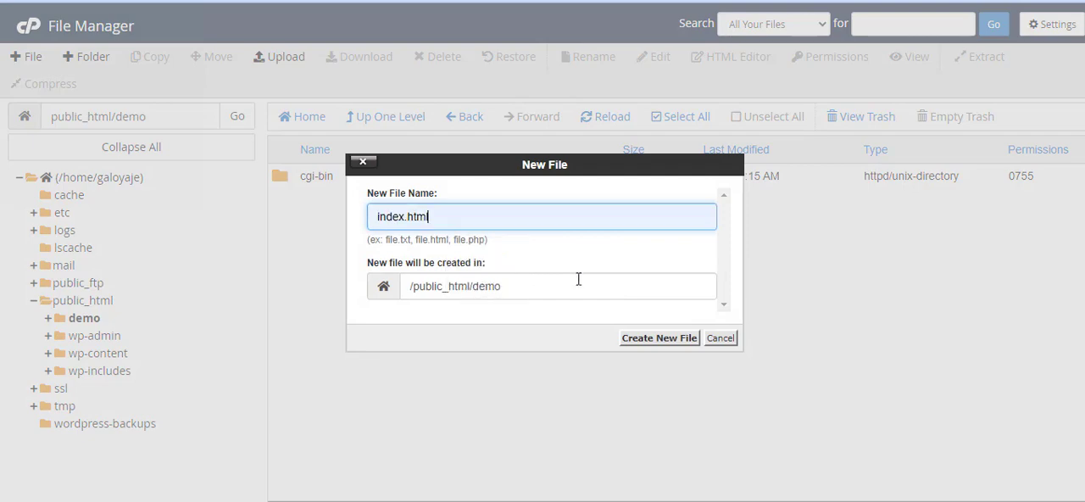
left_click(641, 343)
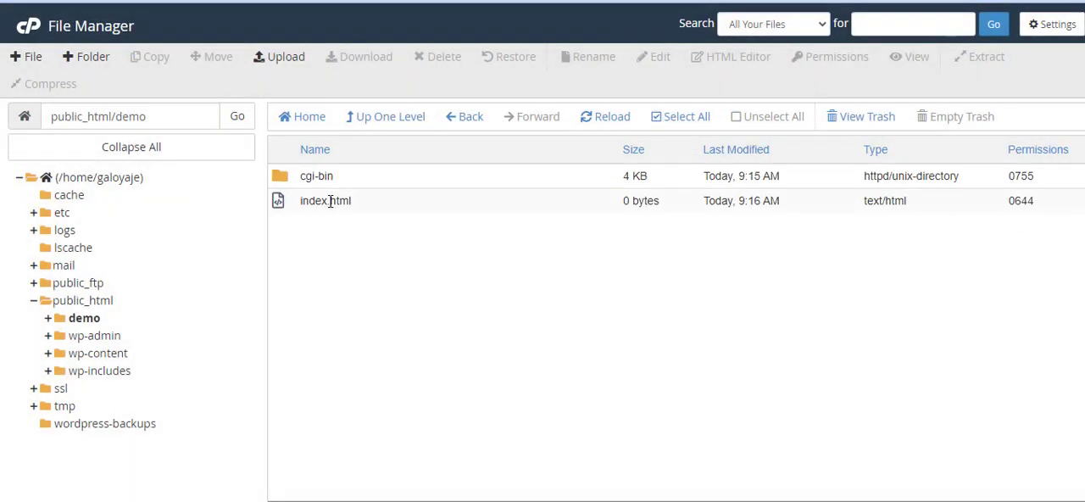
- Edit index.html to contain the heading <h1>Demo Web site</h1> and save the changes
right_click(328, 201)
left_click(370, 266)
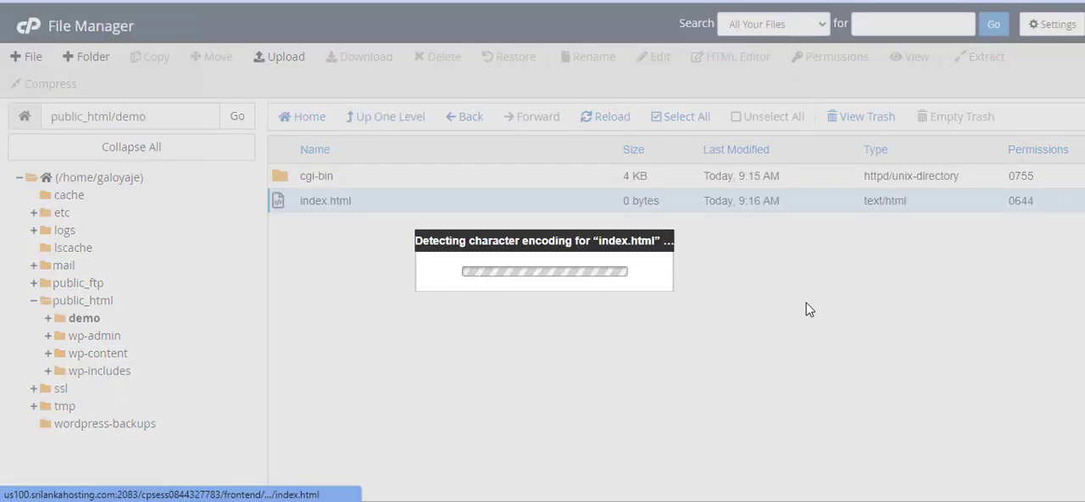
left_click(686, 375)
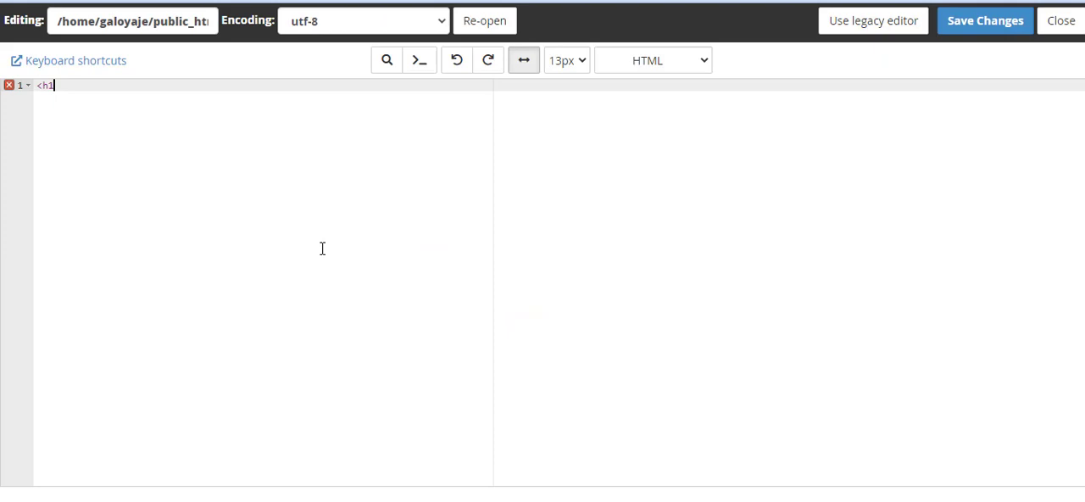
type(">Demo We")
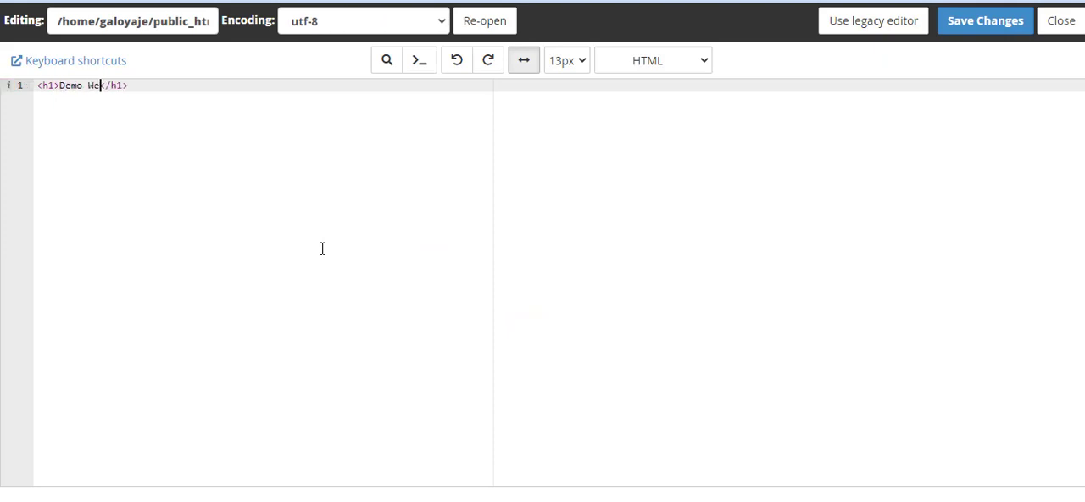
type("b site")
left_click(984, 22)
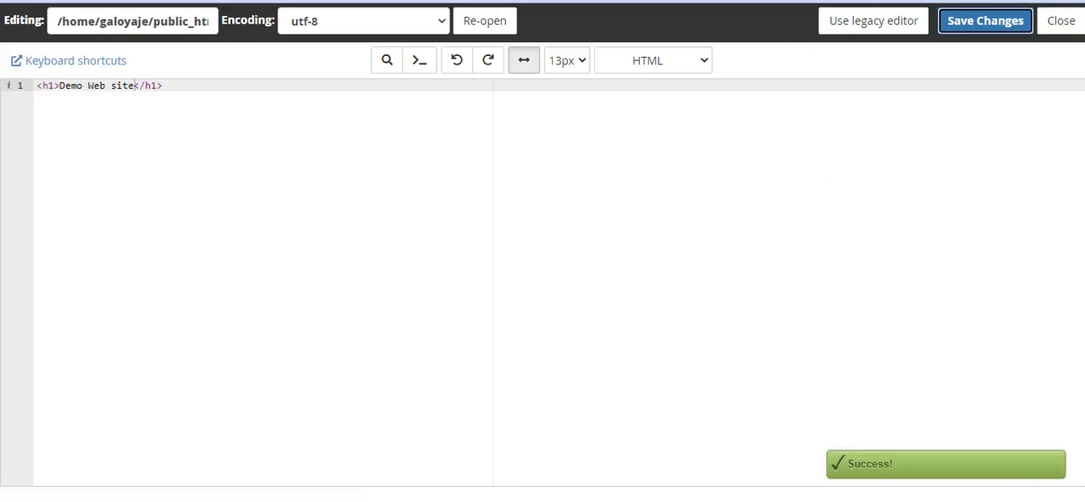
- Switch to the open demo.galoyajeepsafari.com page and reload it to check the page heading
left_click(823, 0)
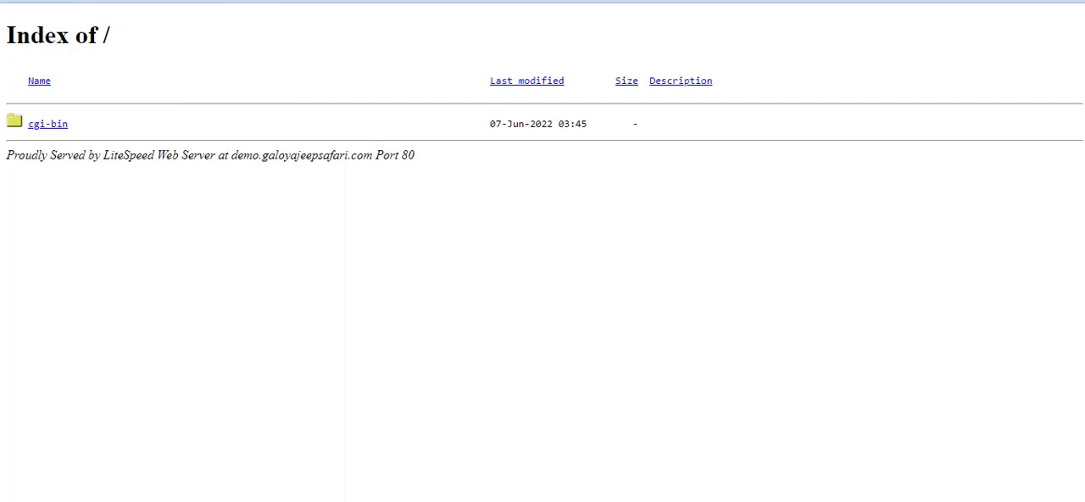
key("F5")
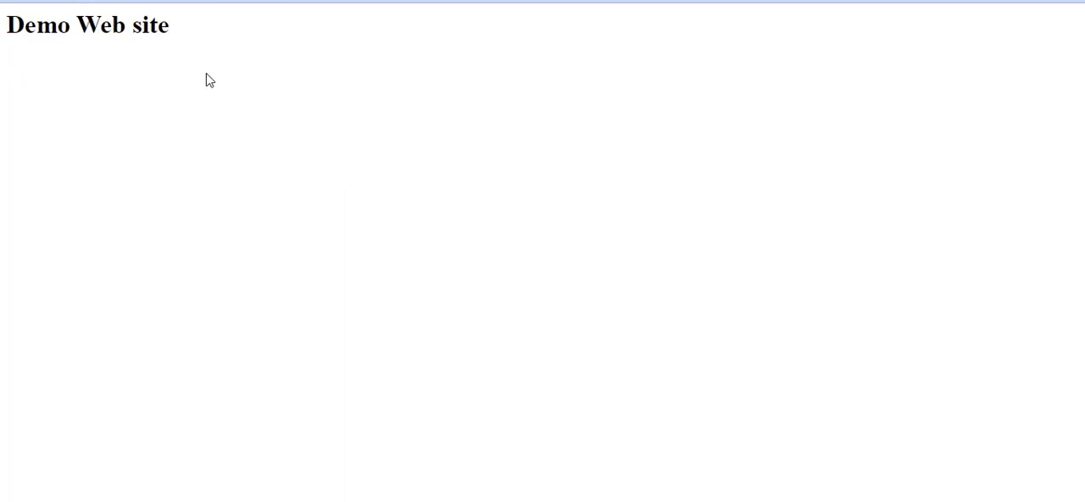
left_click_drag(172, 25, 14, 20)
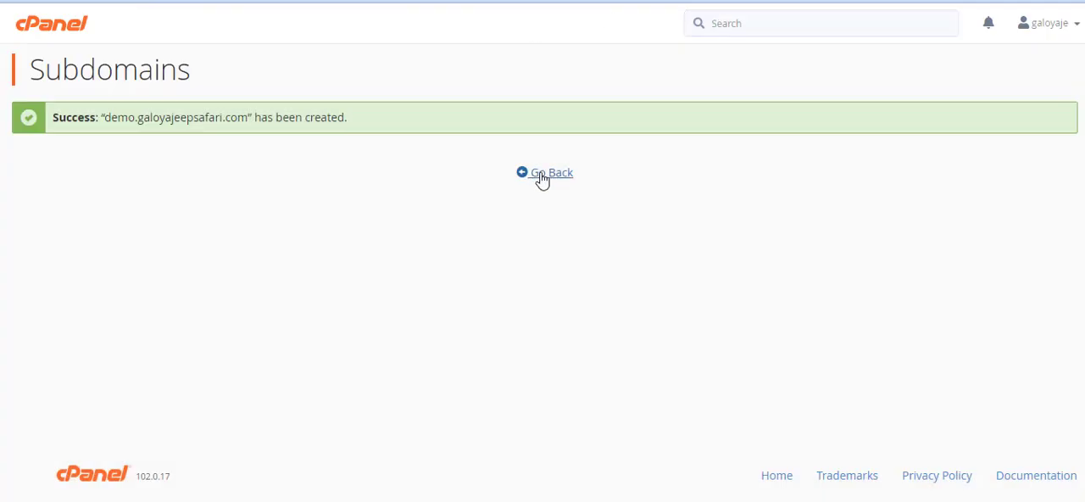
- Leave the subdomain creation confirmation and return to the cPanel home page
left_click(540, 181)
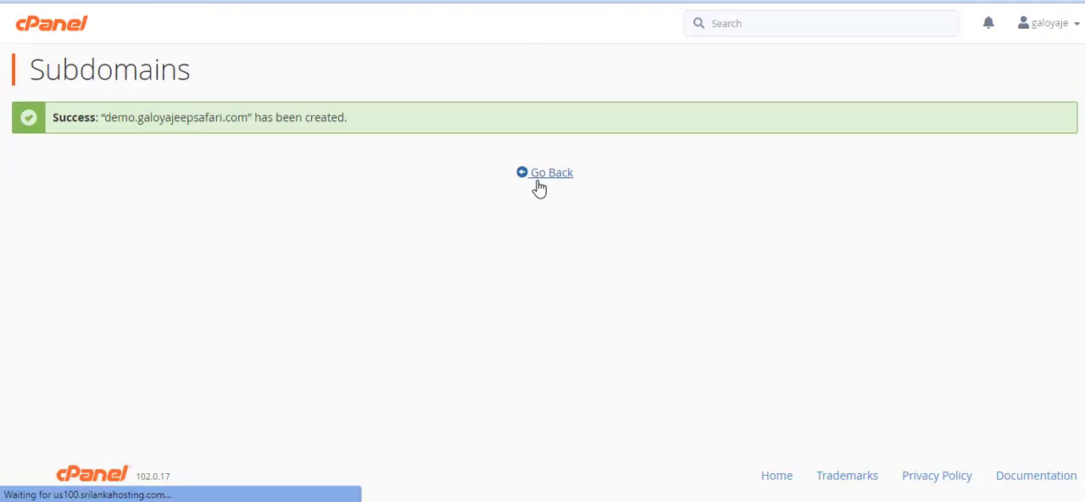
left_click(539, 177)
left_click(76, 34)
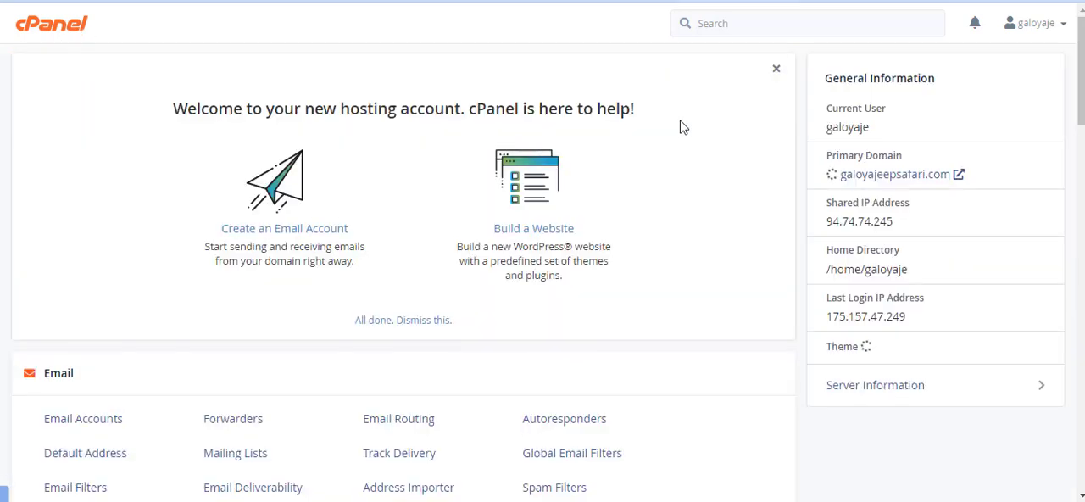